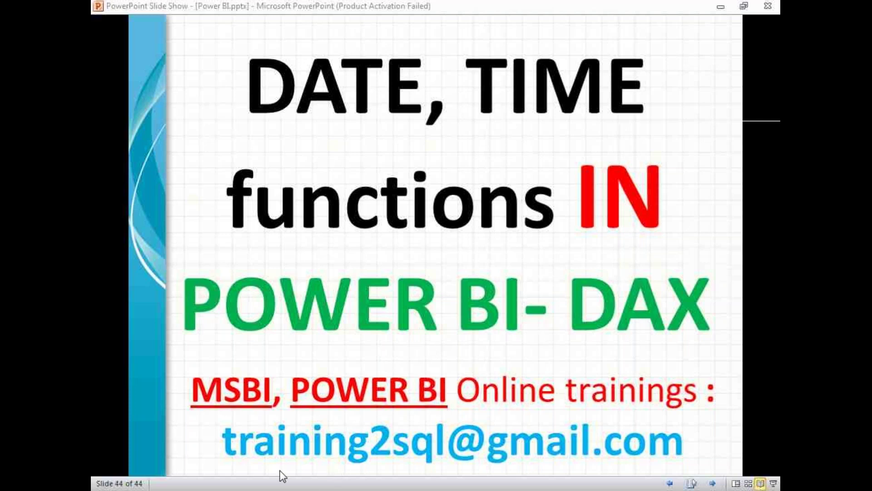
Leave the DAX date functions slide show and bring up the blank Power BI Desktop report
key("alt+Tab")
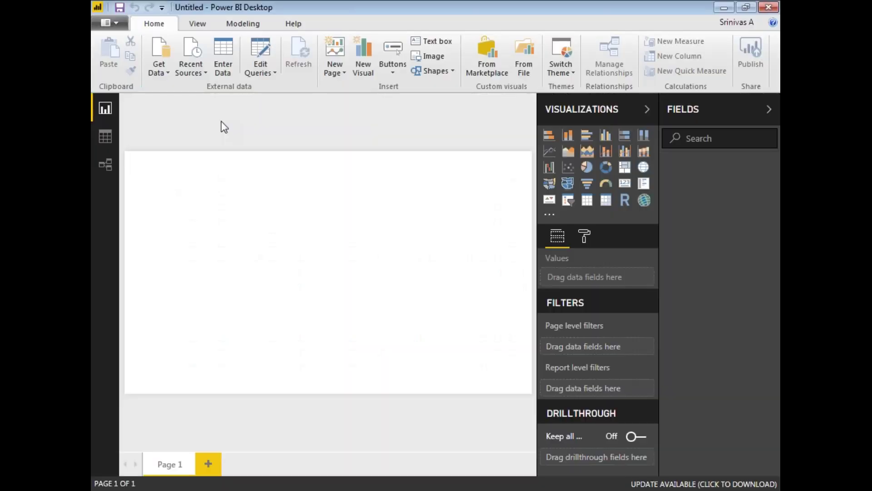
Connect to the SQL Server database Sample on server .\sql2012
left_click(160, 73)
left_click(183, 177)
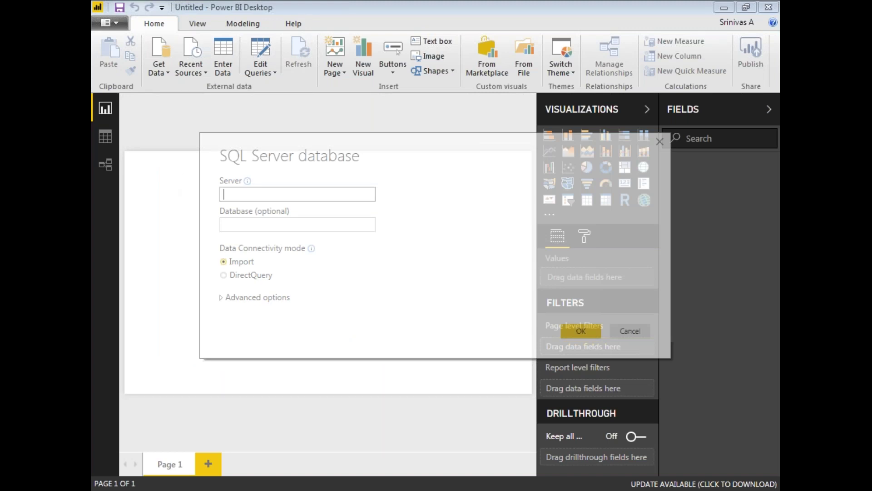
type(".\\sql2012")
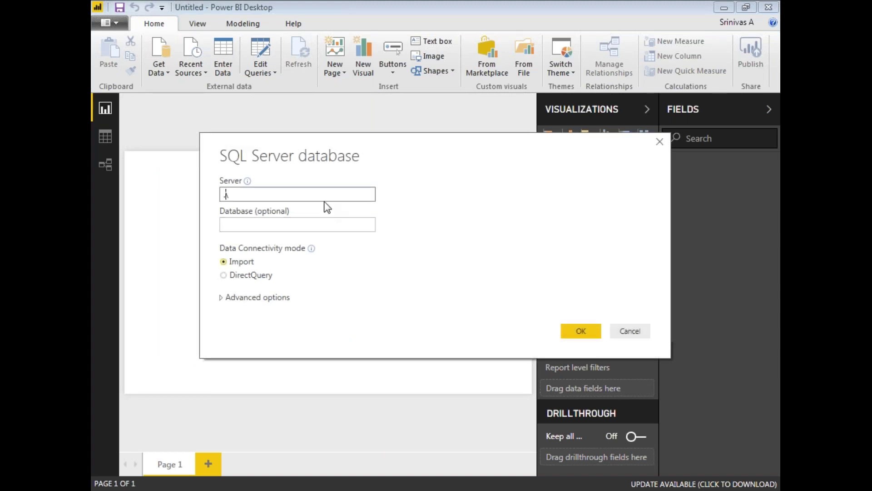
left_click(319, 225)
type("Sample")
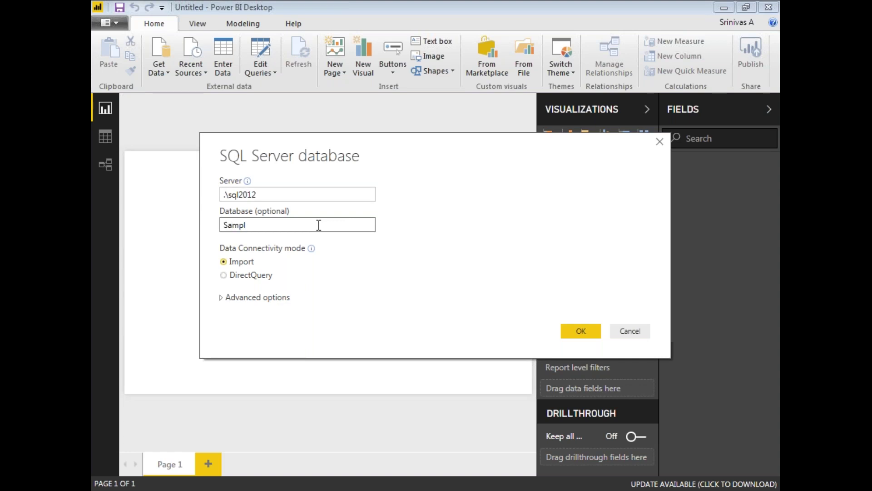
left_click(566, 331)
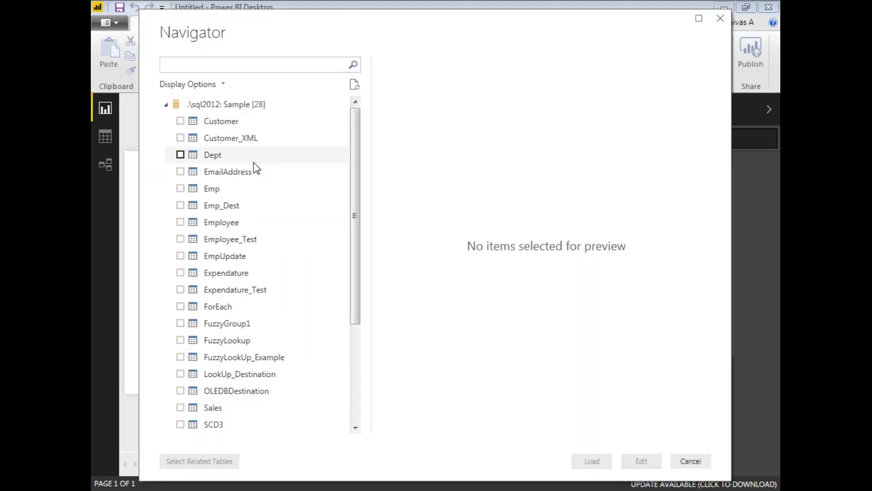
Select the Employee_Test table in the Navigator and load it
left_click(180, 239)
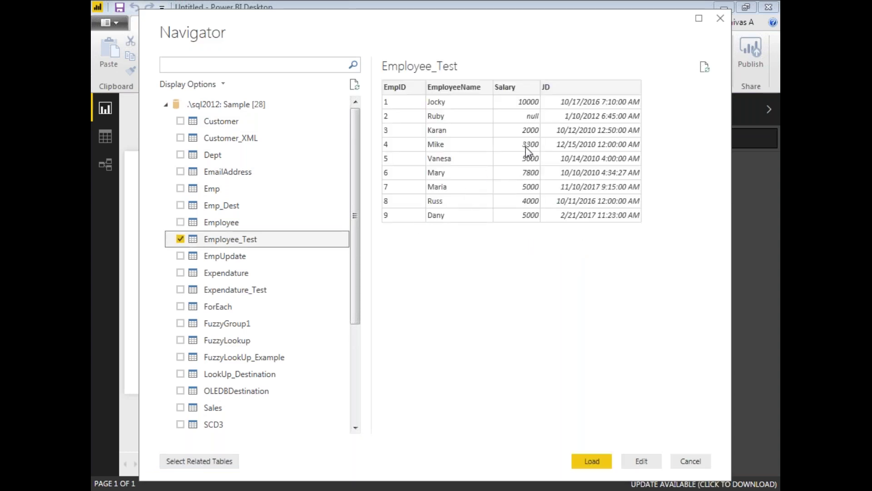
left_click(591, 460)
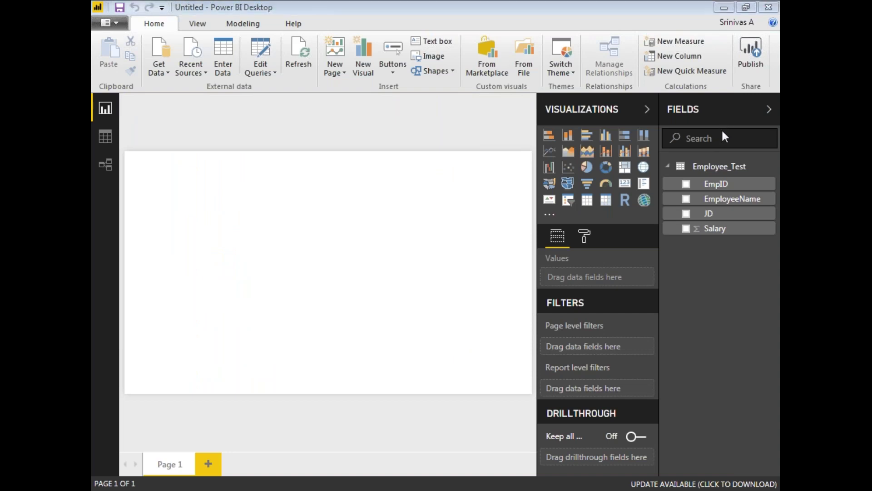
Toggle the Employee_Test field list, then switch to Data view to see its rows
left_click(720, 168)
left_click(696, 167)
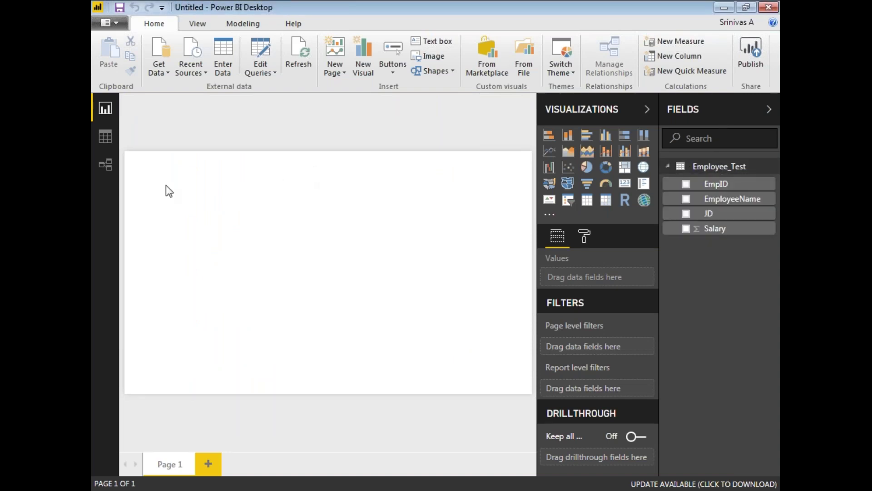
left_click(104, 138)
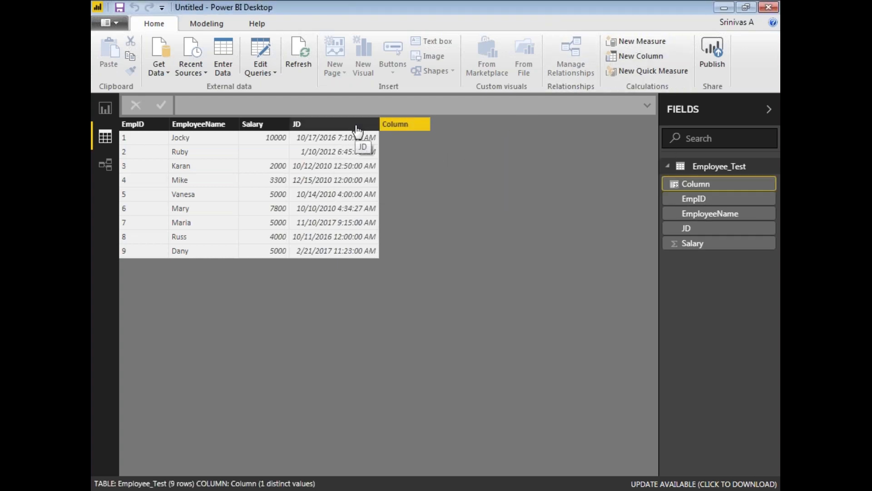
Rename the new calculated column from Column to JoiningDay
left_click(284, 109)
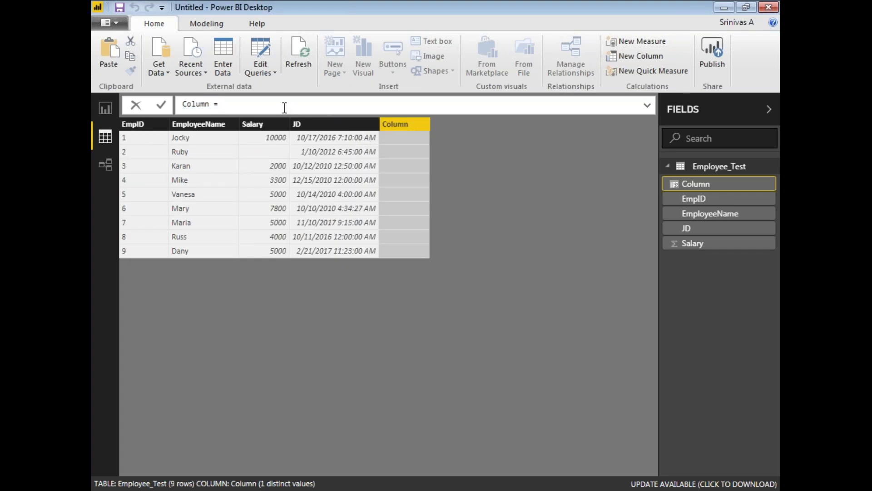
left_click_drag(211, 104, 186, 106)
left_click(226, 106)
double_click(192, 104)
key("BackSpace")
type("Da")
key("BackSpace")
key("BackSpace")
type("JoiningDay")
Give JoiningDay the formula =Day(Employee_Test[JD]) and commit it
left_click(256, 100)
type("D")
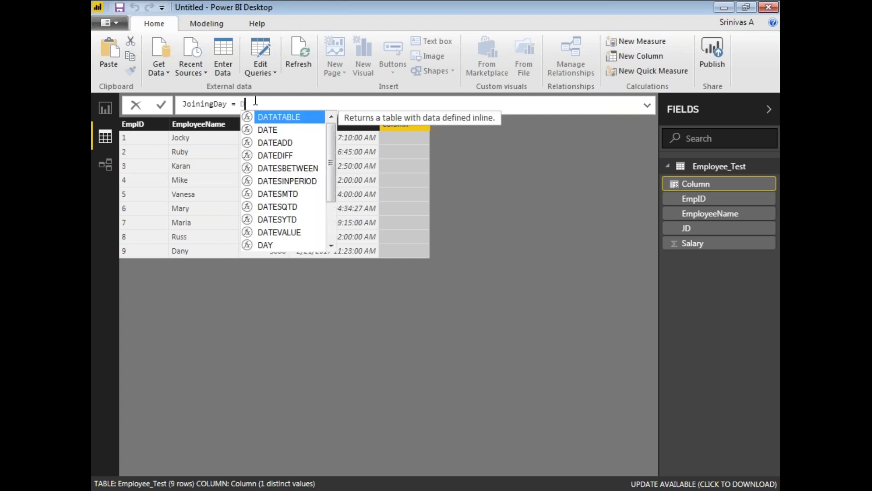
type("ay(J")
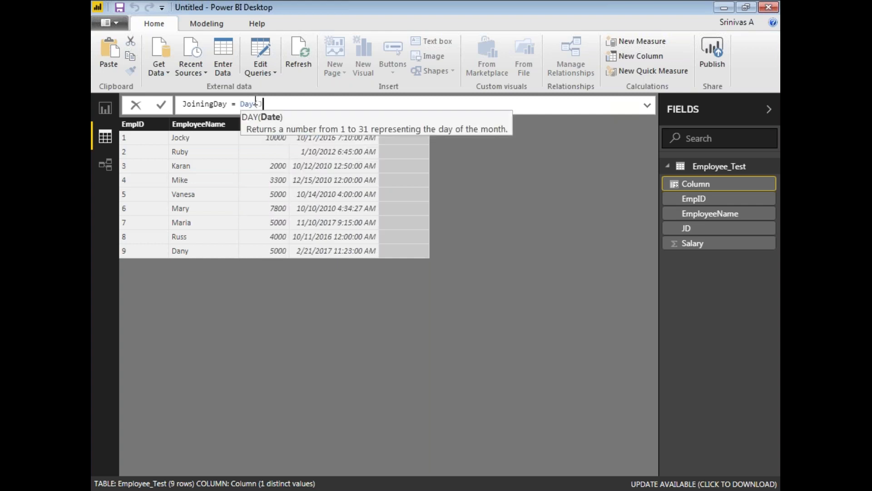
type("oin")
key("BackSpace")
key("BackSpace")
key("BackSpace")
type("d")
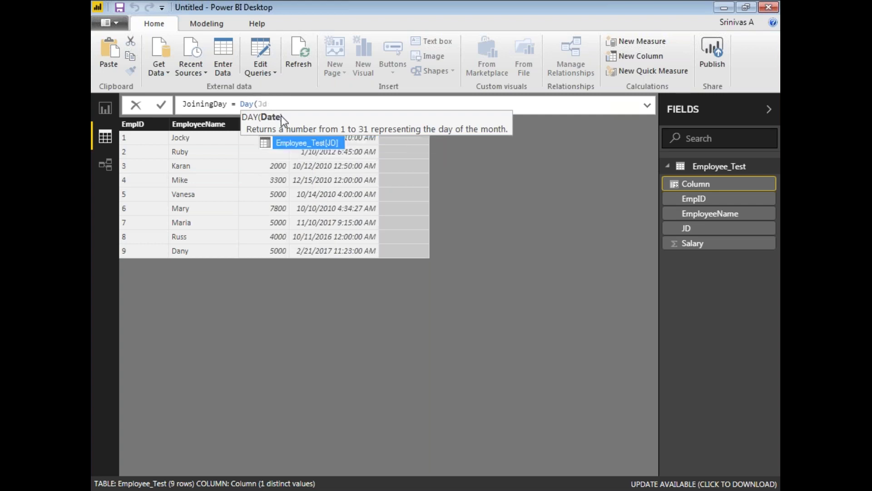
left_click(308, 144)
type(")")
key("Return")
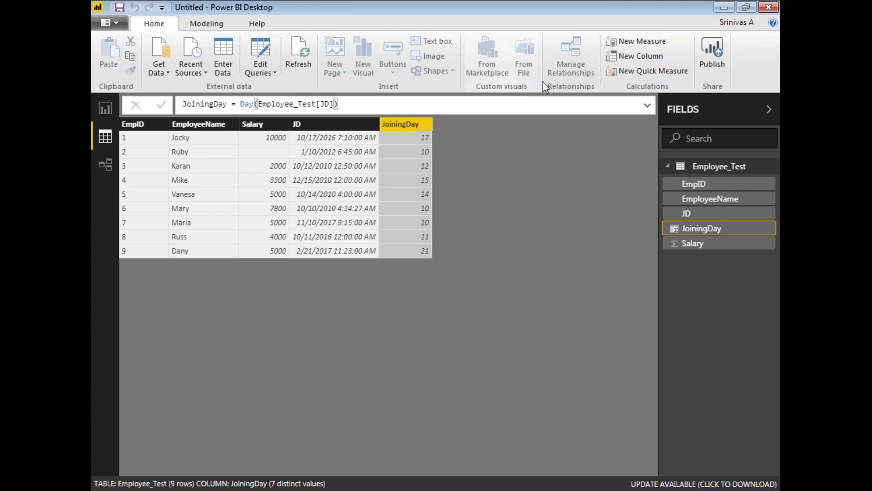
Create JoiningMonth = Month(Employee_Test[JD]), then select the JoiningDay and JoiningMonth columns to check them
left_click(635, 56)
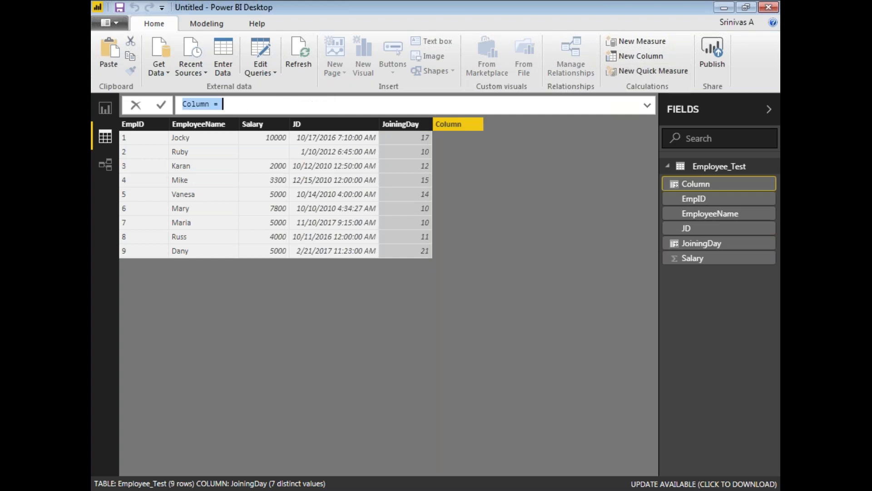
type("JoiningM")
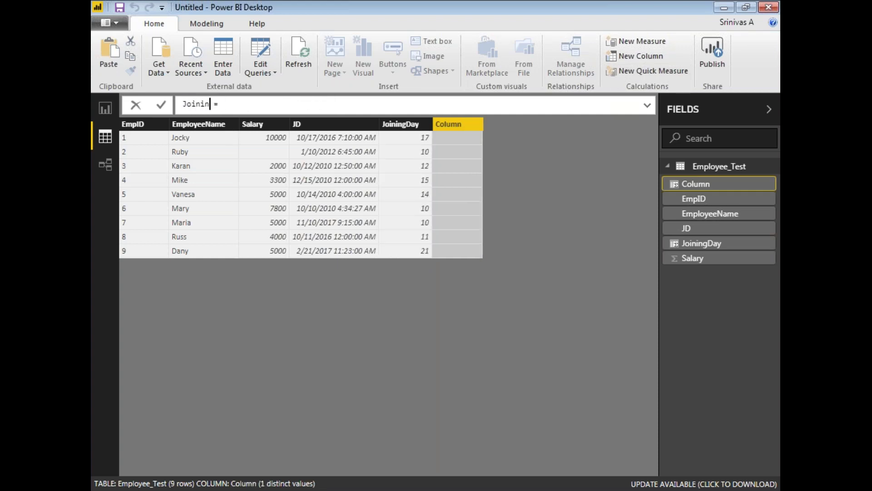
type("onth")
left_click(258, 105)
type("M")
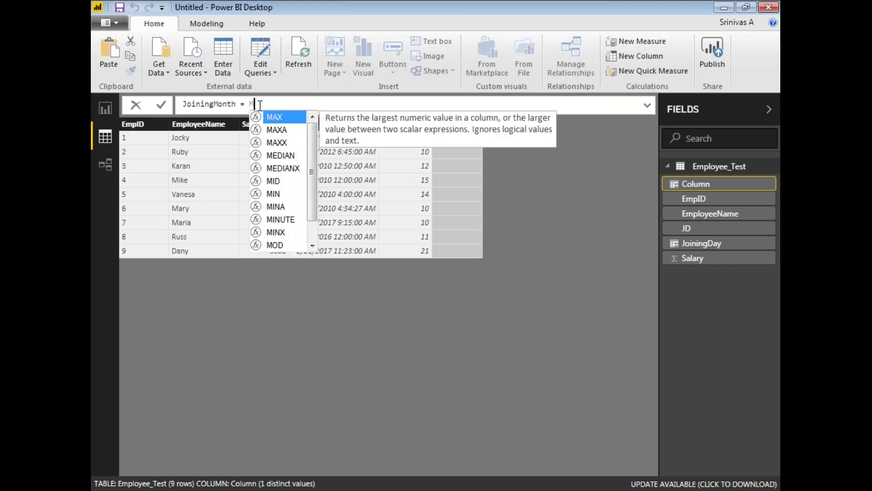
type("onth")
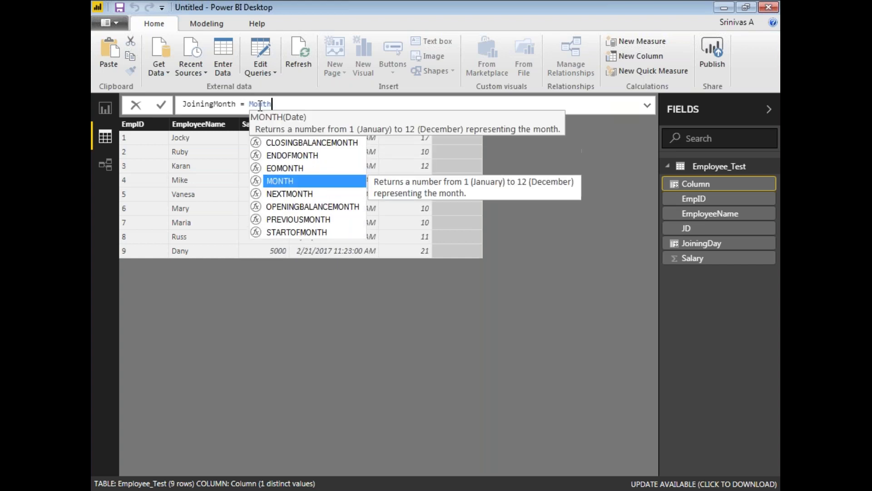
type("(JD")
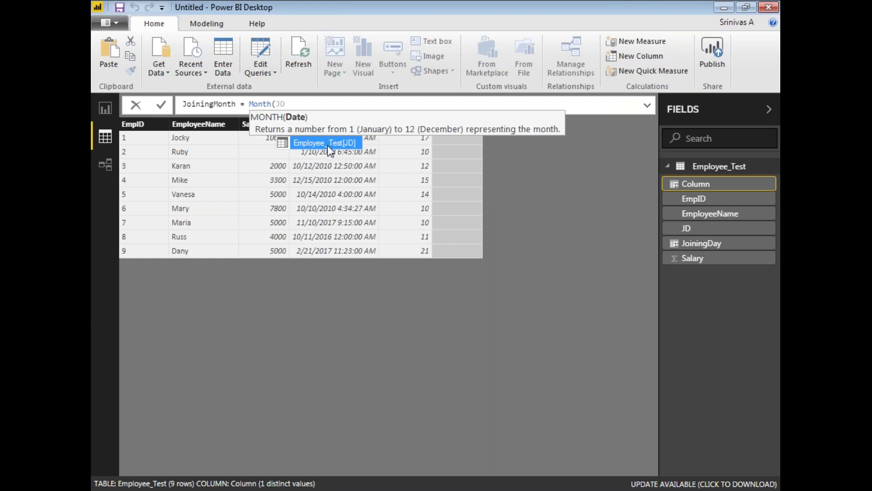
key("Tab")
type(")")
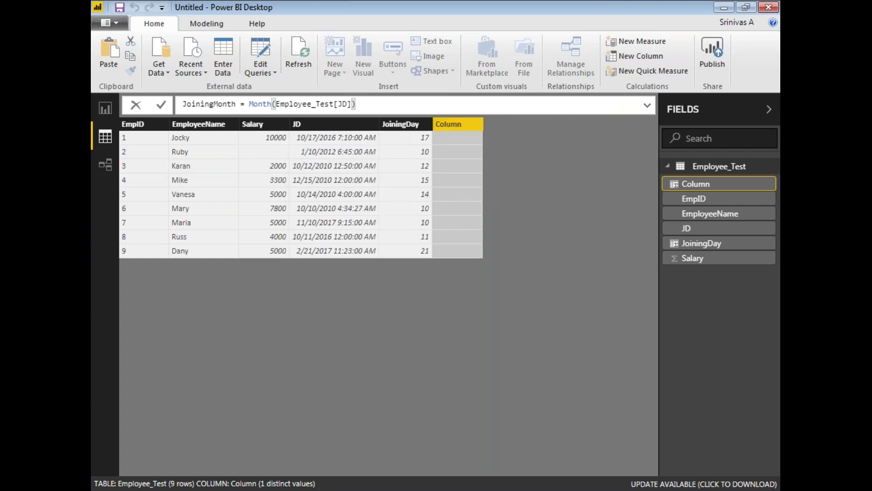
key("Return")
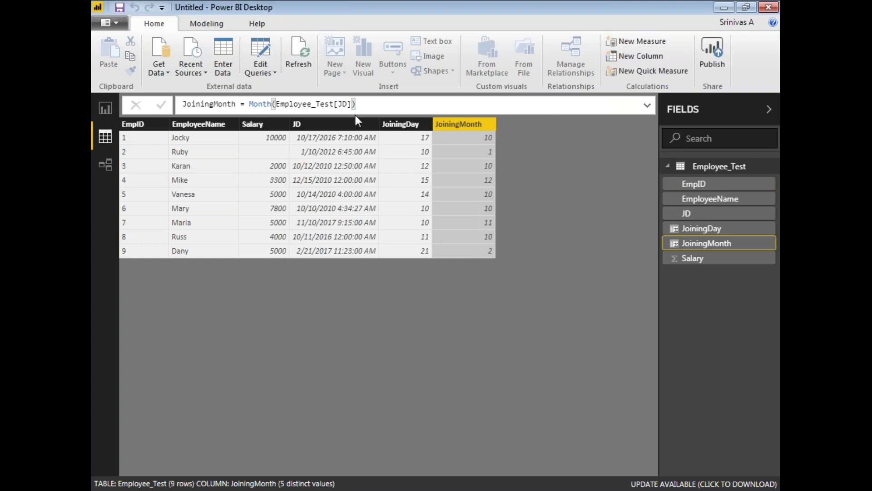
left_click(424, 147)
left_click(489, 144)
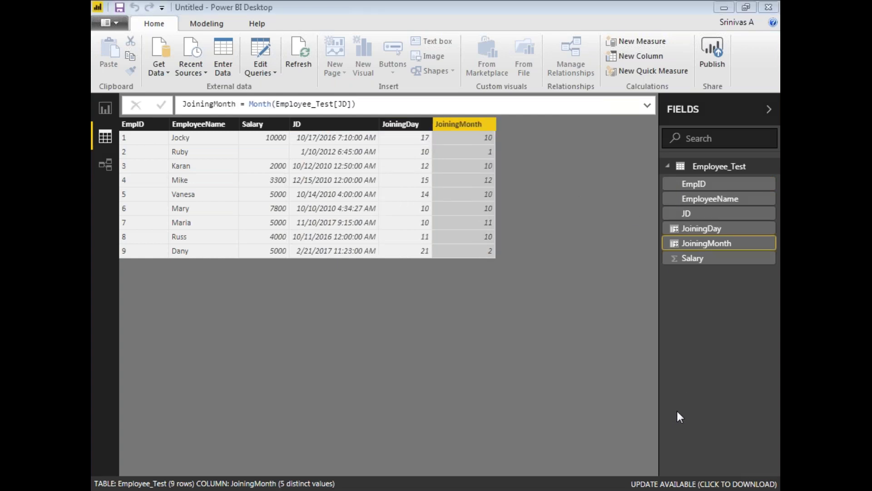
left_click_drag(426, 137, 458, 83)
left_click_drag(491, 136, 513, 106)
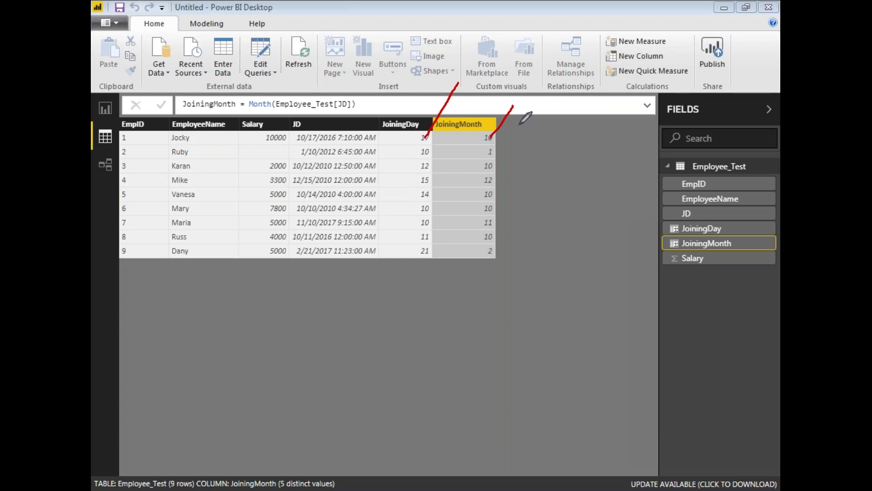
mouse_move(487, 122)
left_mouse_down()
mouse_move(475, 150)
mouse_move(492, 152)
mouse_move(502, 119)
left_mouse_up()
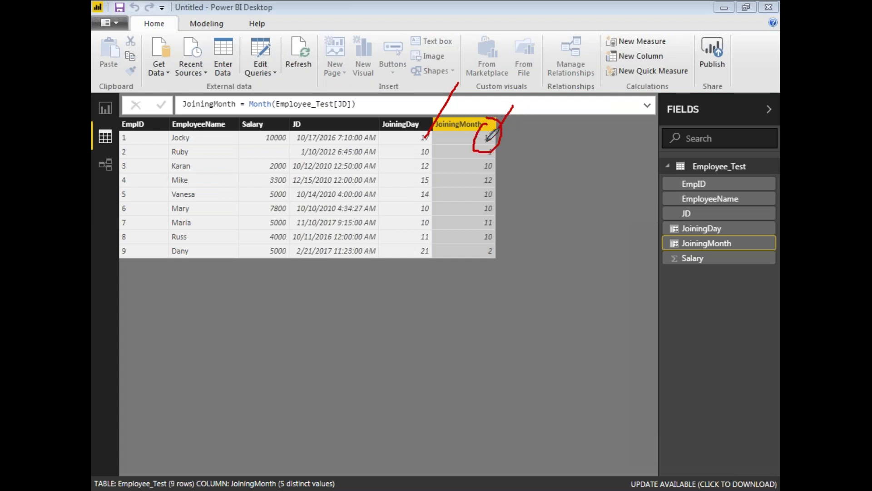
mouse_move(481, 166)
left_mouse_down()
mouse_move(499, 172)
mouse_move(511, 160)
left_mouse_up()
mouse_move(493, 196)
left_mouse_down()
mouse_move(520, 176)
mouse_move(521, 187)
left_mouse_up()
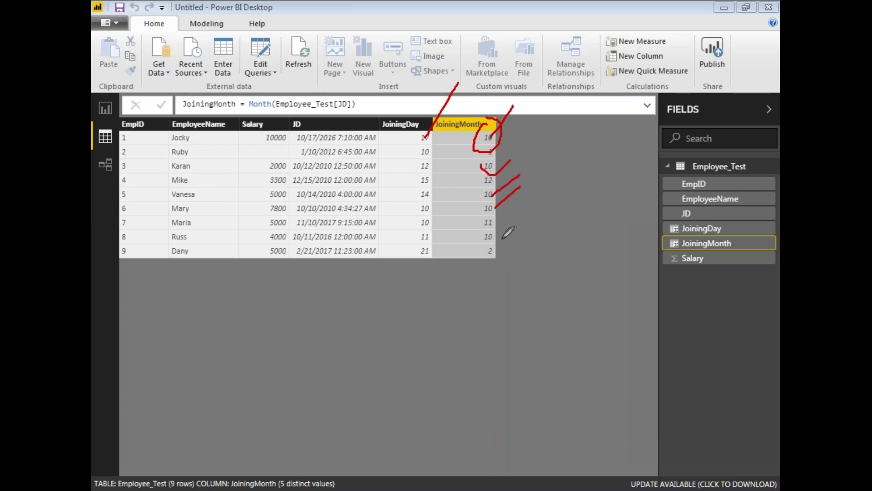
left_click_drag(497, 237, 527, 224)
key("Escape")
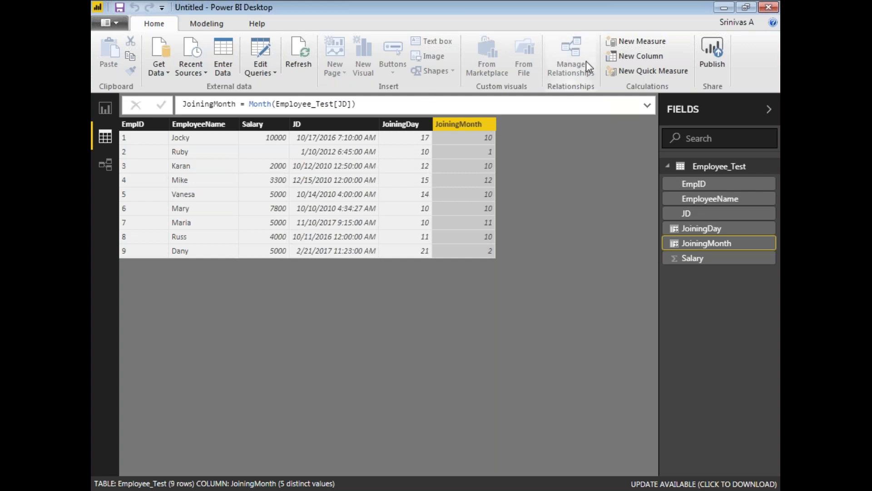
left_click(525, 61)
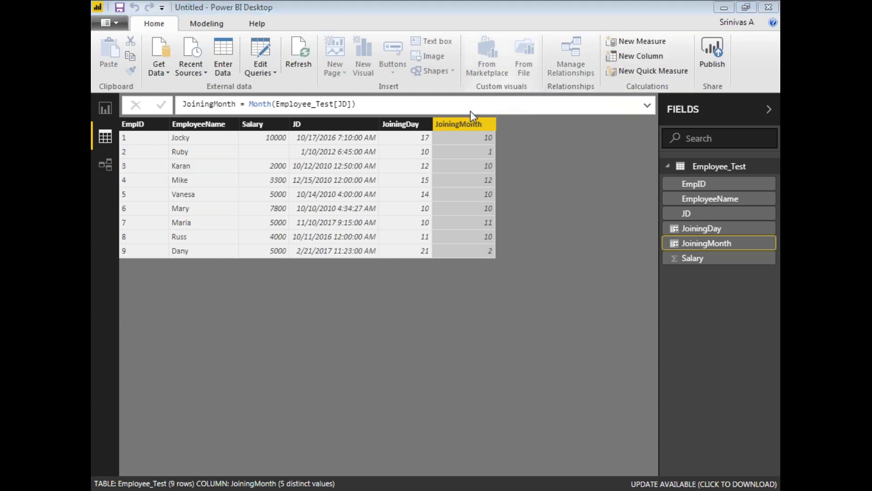
Rename the new column JoiningYear and enter the formula =Year(Employee_Test[JD])
double_click(185, 104)
type("JoiningYear =")
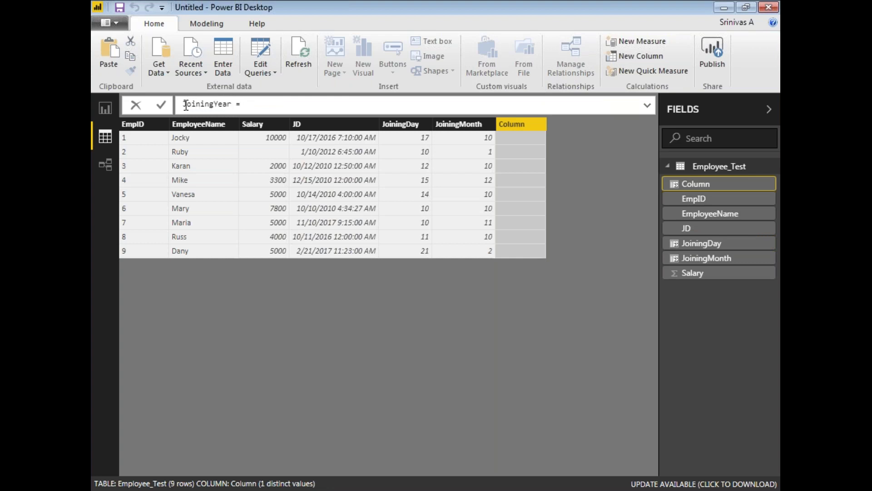
left_click(258, 108)
type("Year(EMPL")
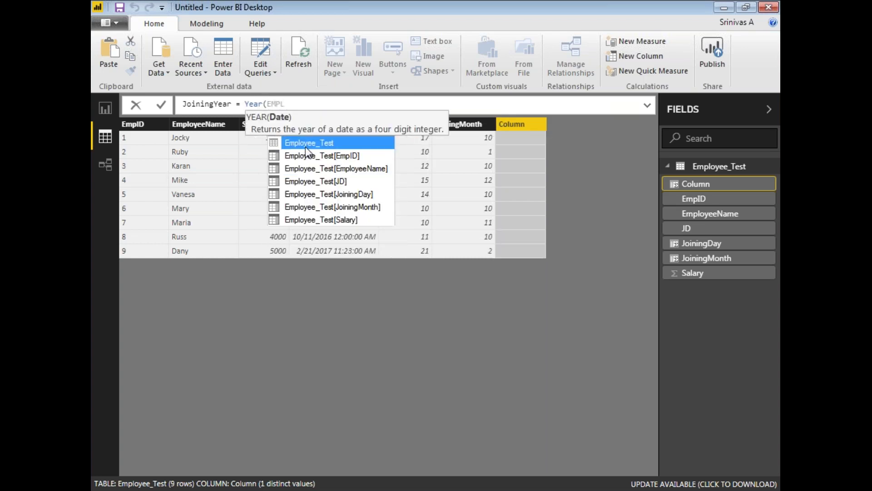
double_click(336, 181)
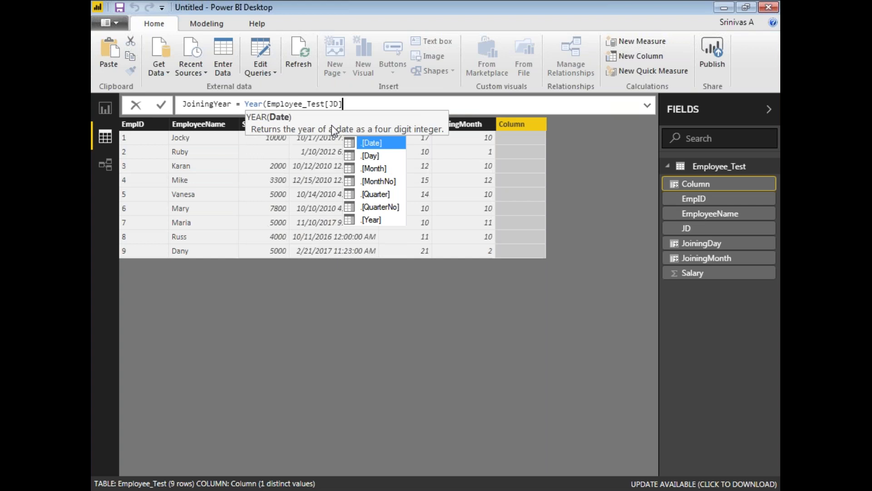
type(")")
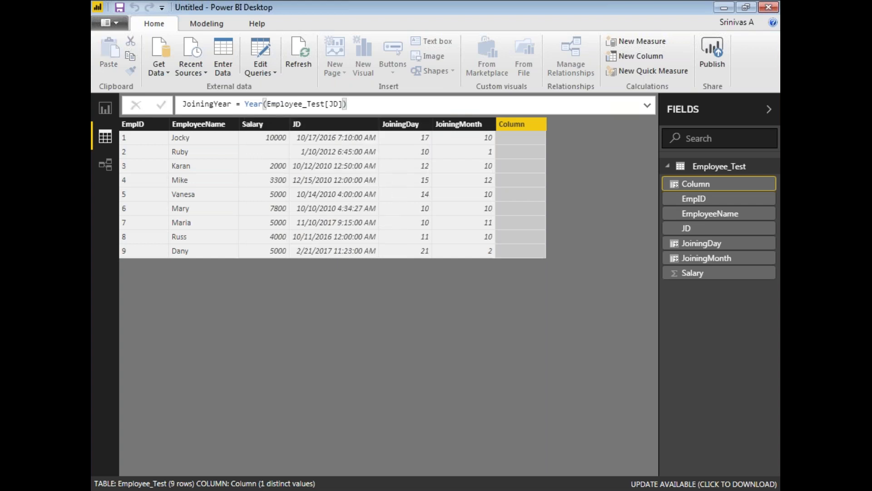
key("Return")
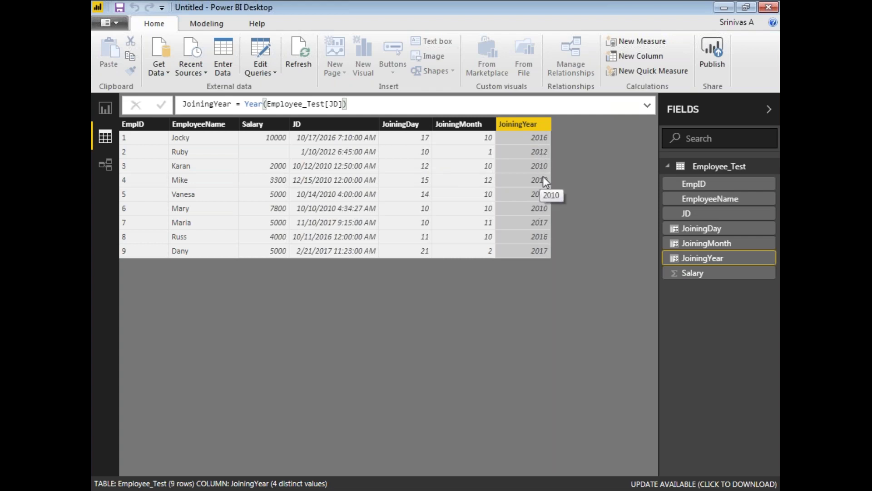
key("ctrl+2")
left_click_drag(549, 137, 589, 95)
left_click_drag(549, 157, 635, 97)
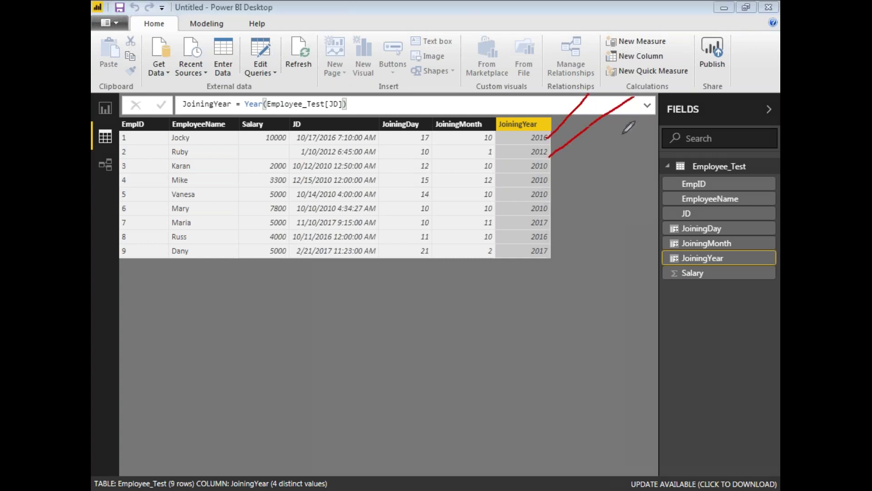
left_click_drag(550, 214, 627, 159)
left_click_drag(550, 259, 606, 230)
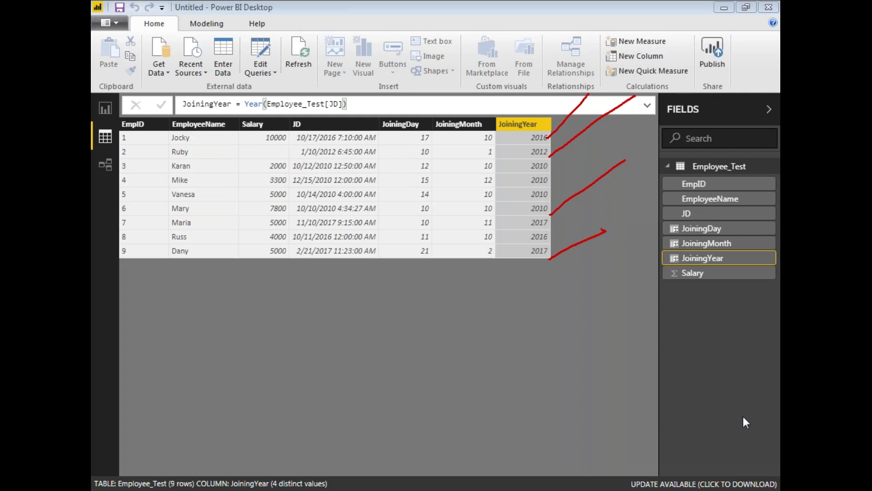
key("Escape")
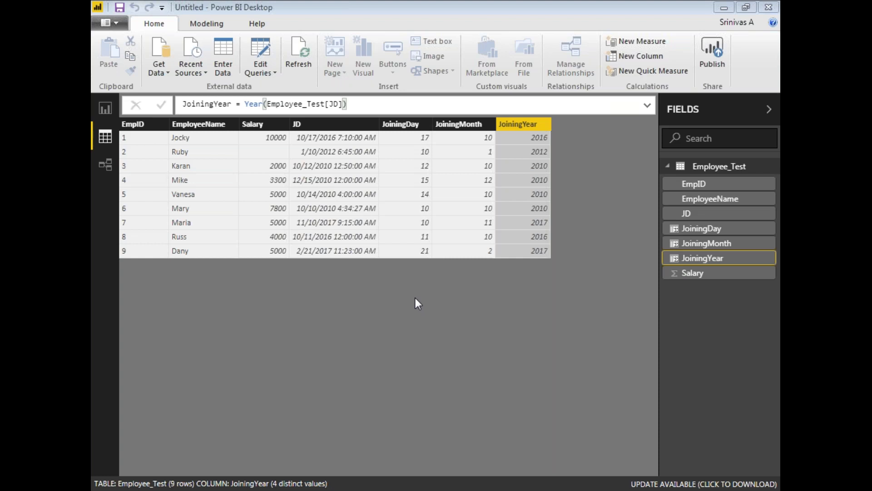
key("ctrl+2")
mouse_move(366, 117)
left_mouse_down()
mouse_move(380, 104)
mouse_move(350, 137)
mouse_move(349, 155)
mouse_move(391, 113)
left_mouse_up()
left_click_drag(341, 168, 381, 157)
mouse_move(347, 224)
left_mouse_down()
mouse_move(386, 231)
mouse_move(350, 261)
mouse_move(363, 297)
left_mouse_up()
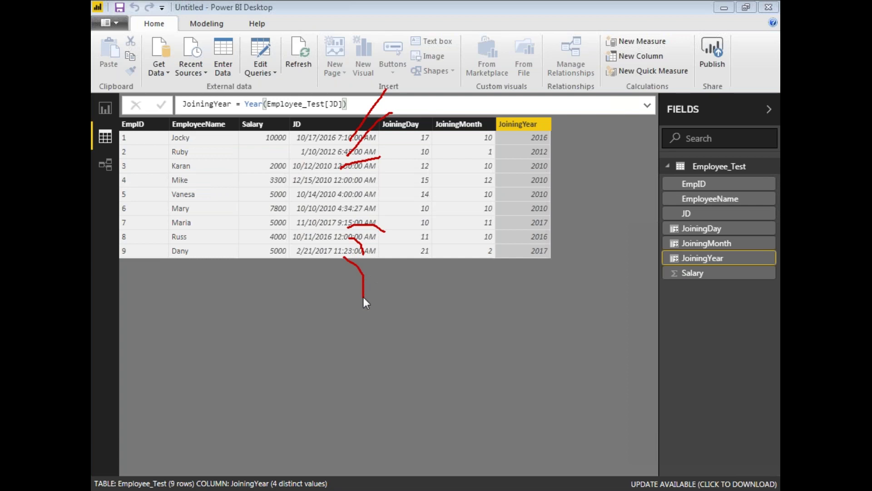
key("Escape")
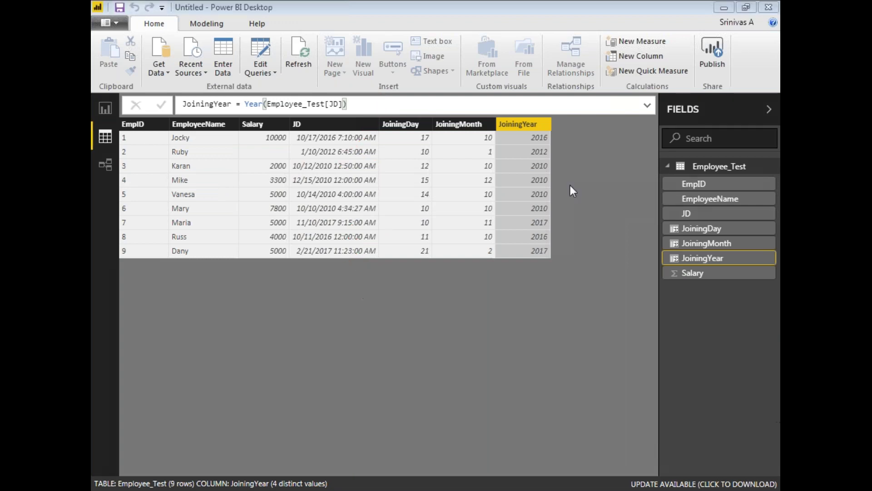
Add another calculated column and name it JoiningHour
key("ctrl+2")
left_click(629, 56)
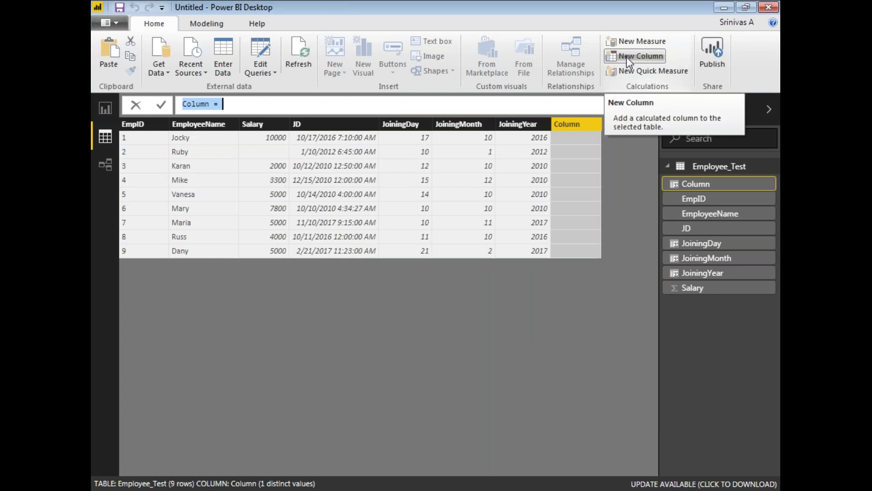
double_click(200, 103)
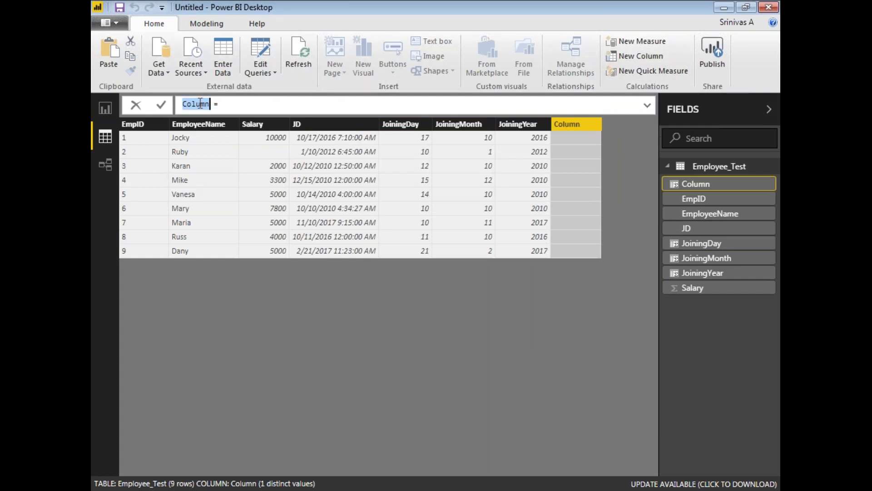
type("JoiningHour")
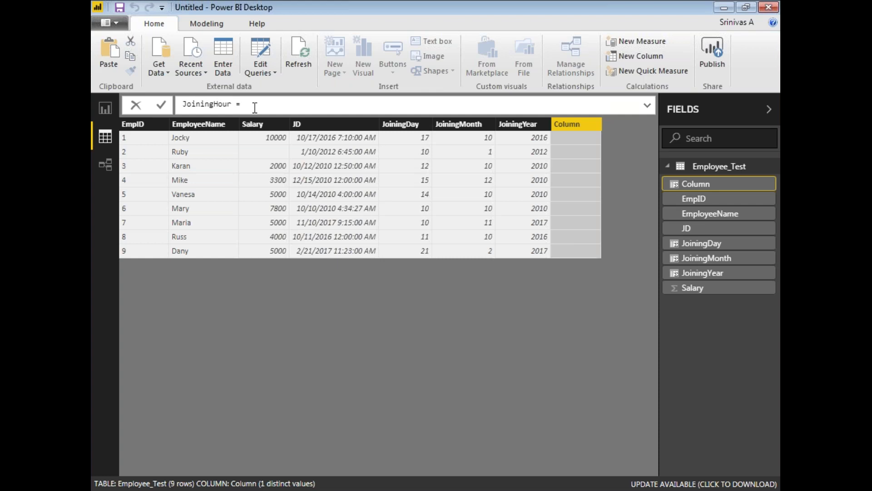
Enter =HOUR(Employee_Test[JD]) as the JoiningHour formula and commit it
type("Hour")
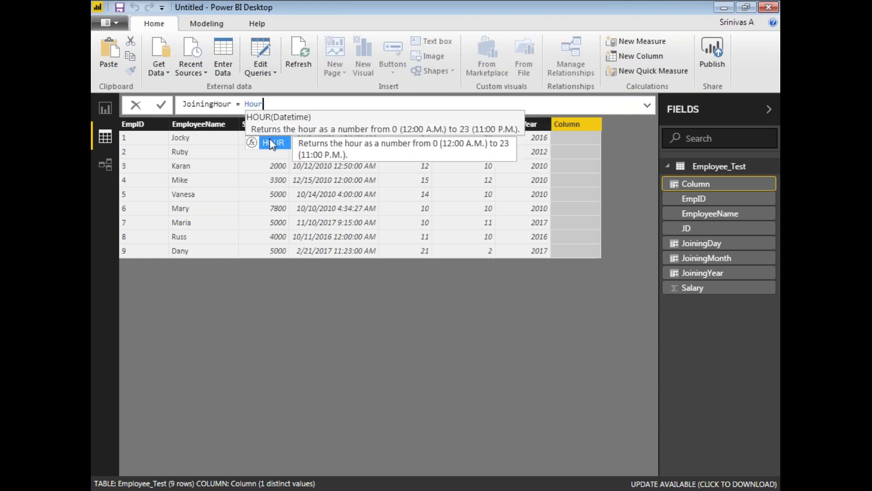
key("BackSpace")
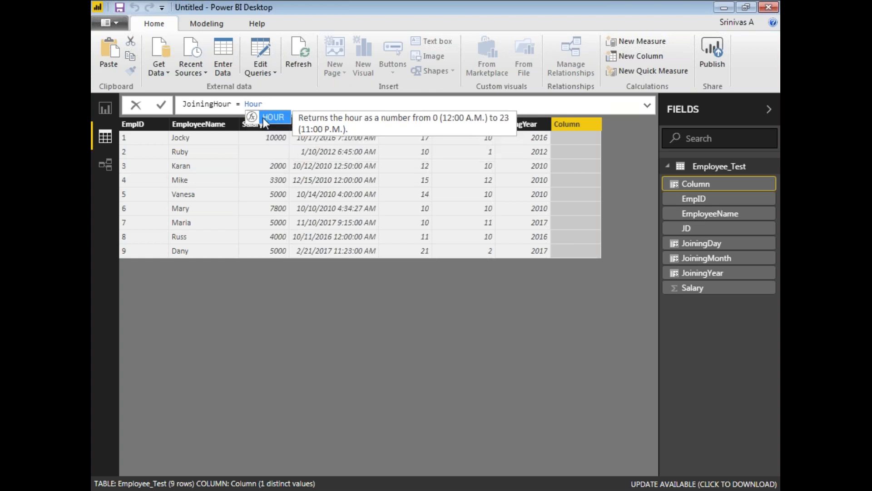
key("BackSpace")
type("u")
key("Tab")
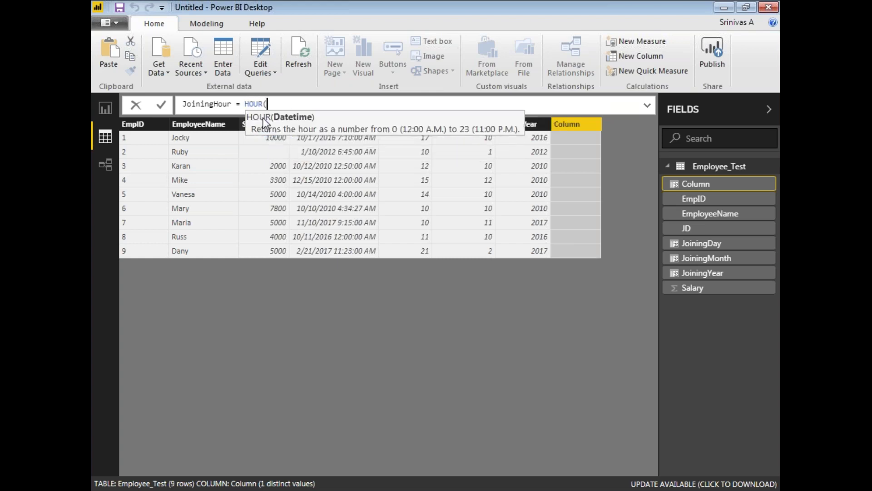
type("Empl")
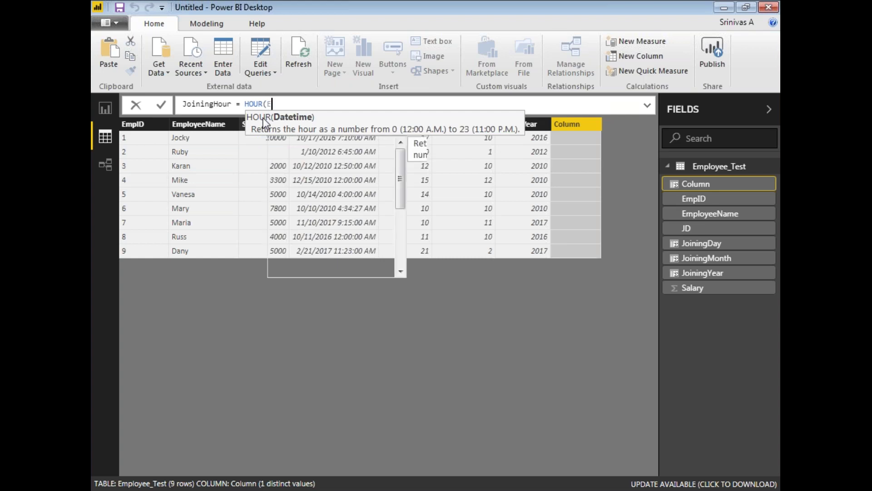
double_click(324, 180)
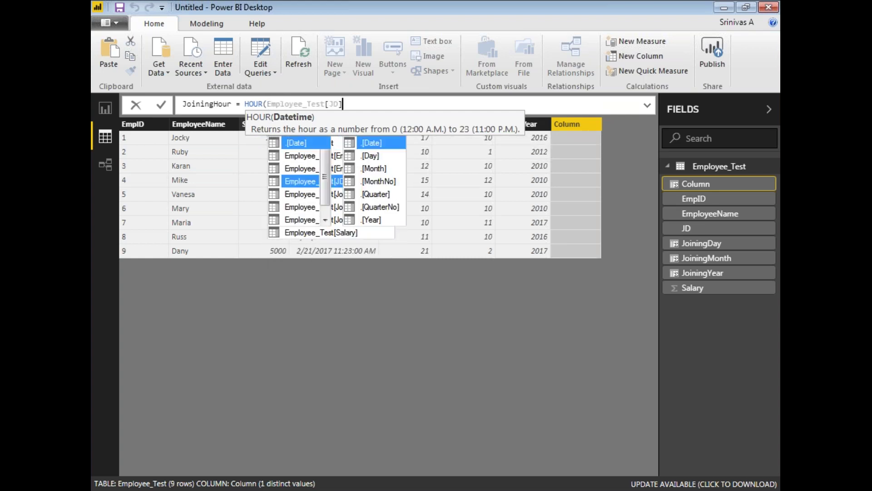
key("Escape")
type(")")
key("Return")
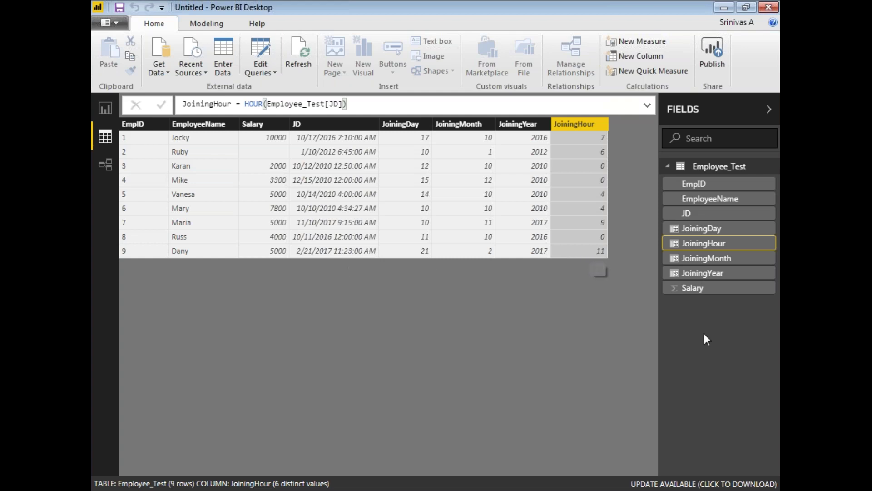
Mark JD times against JoiningHour values 7 and 11, collapse the fields pane, add a column
key("ctrl+2")
mouse_move(597, 243)
left_mouse_down()
mouse_move(596, 283)
mouse_move(611, 242)
left_mouse_up()
left_click_drag(333, 244, 338, 243)
left_click_drag(339, 127, 357, 125)
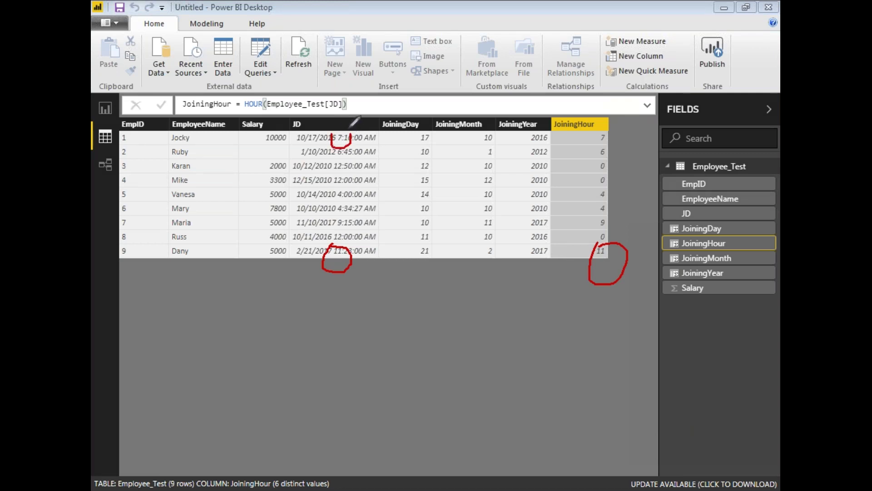
mouse_move(591, 130)
left_mouse_down()
mouse_move(616, 137)
mouse_move(591, 120)
left_mouse_up()
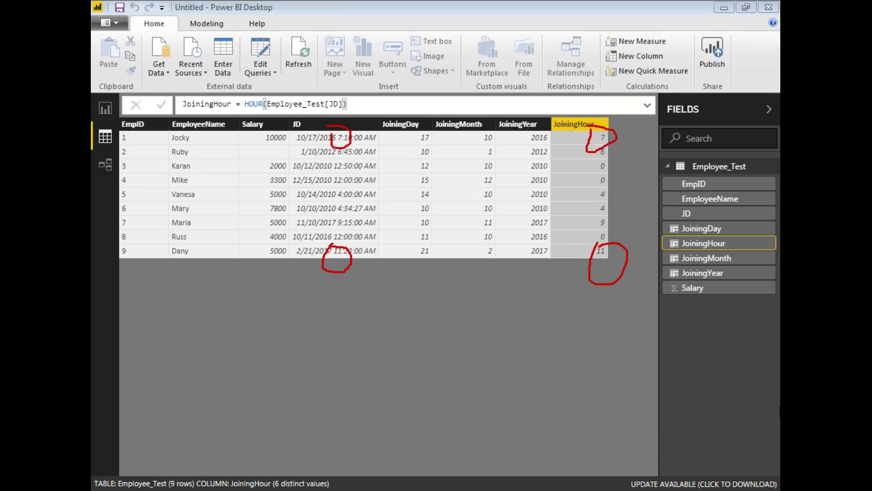
left_click(769, 110)
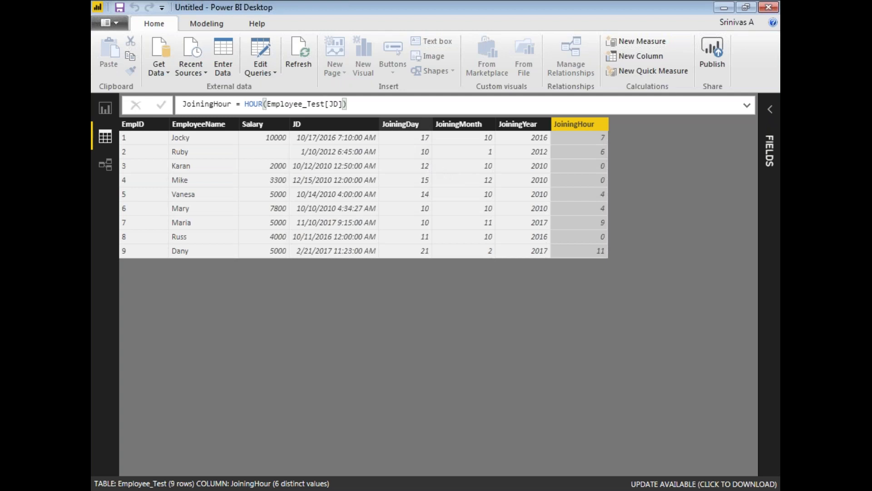
left_click(637, 56)
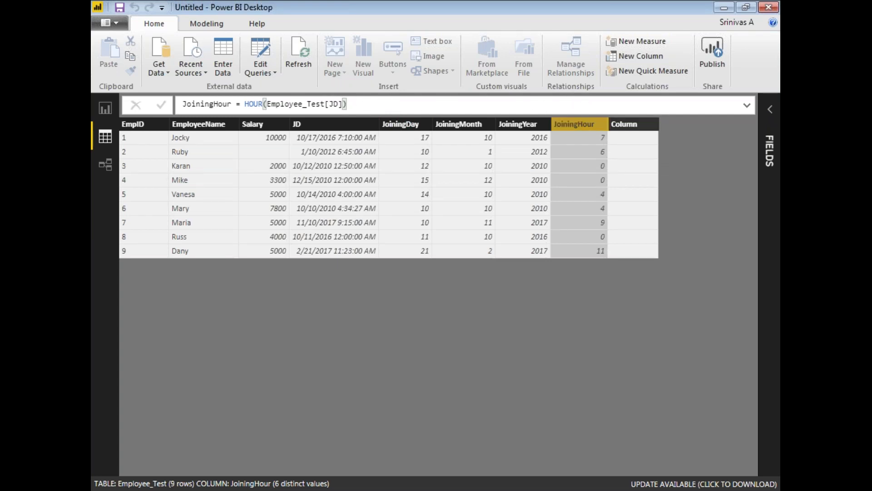
Name the new column JoiningMin with the formula =MINUTE(Employee_Test[JD])
left_click(209, 104)
key("shift+Left")
key("shift+Left")
key("shift+Left")
key("shift+Left")
key("shift+Left")
key("shift+Left")
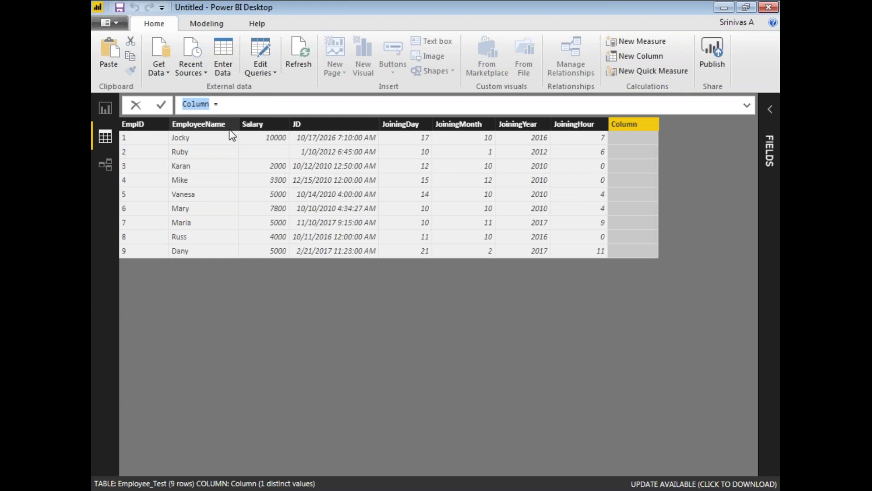
type("JoiningMi")
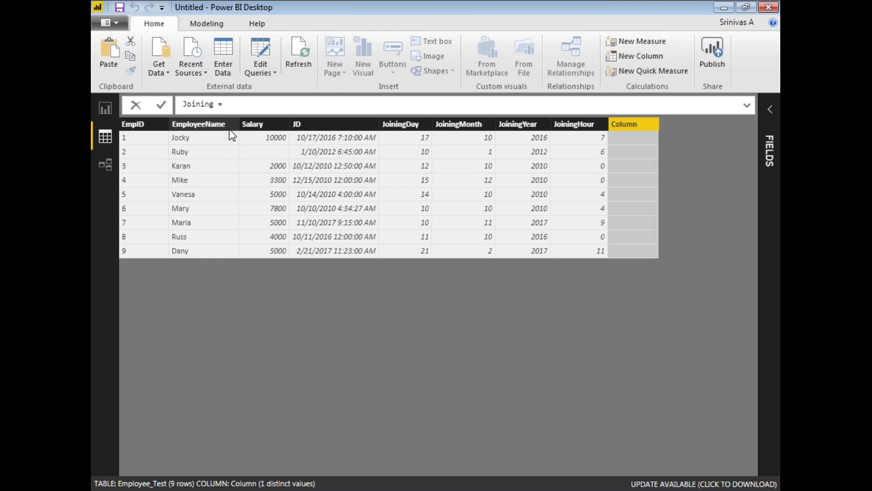
type("n =MIN")
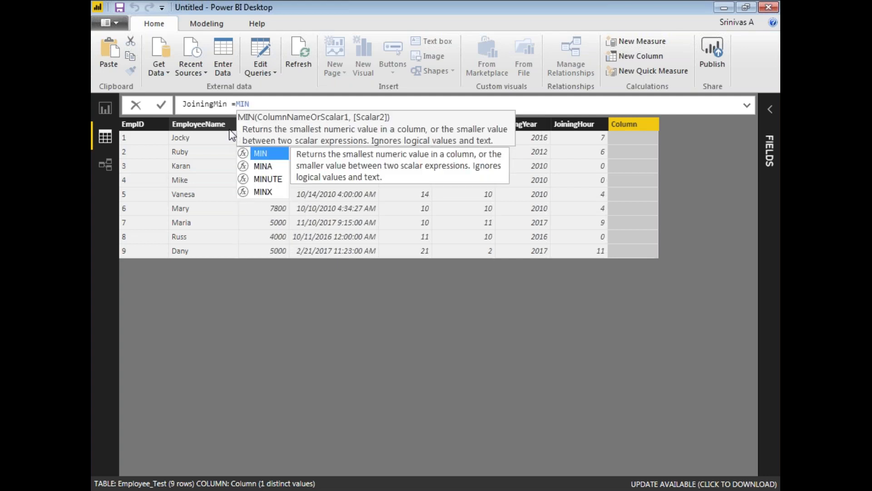
left_click(261, 180)
left_click(261, 180)
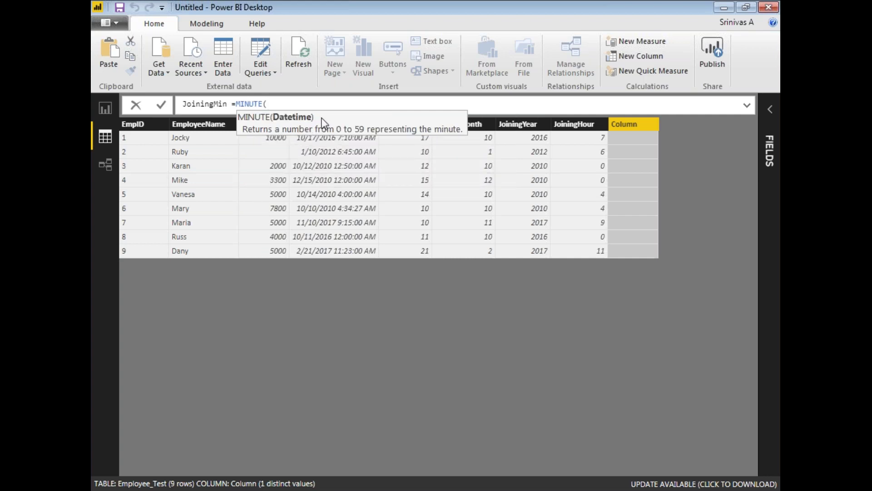
type("Empl")
left_click(328, 181)
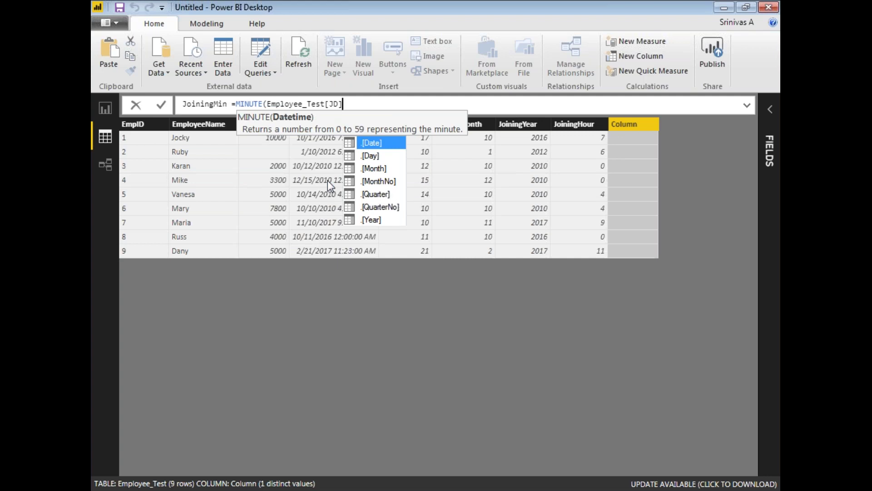
type(")")
key("Return")
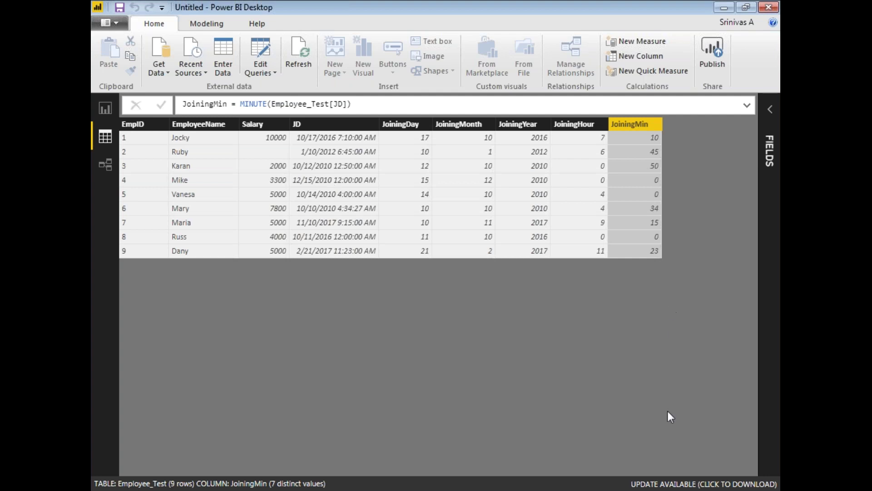
key("ctrl+2")
left_click_drag(347, 134, 366, 104)
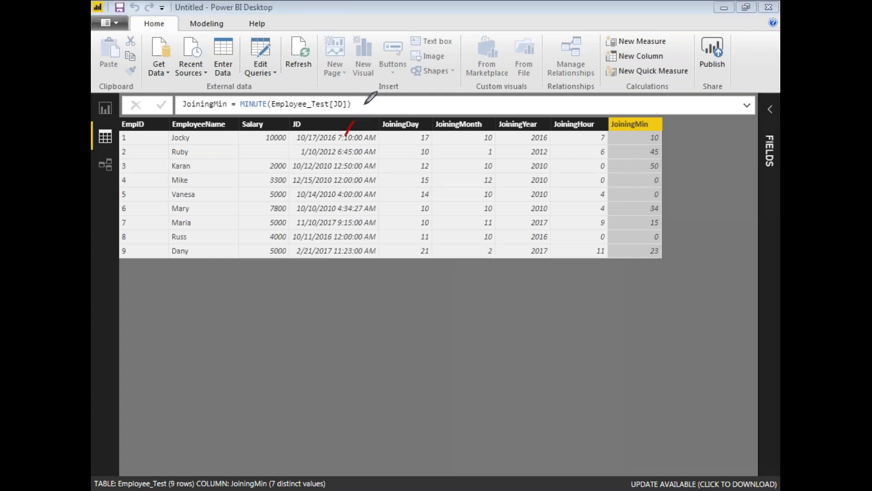
left_click_drag(652, 136, 687, 102)
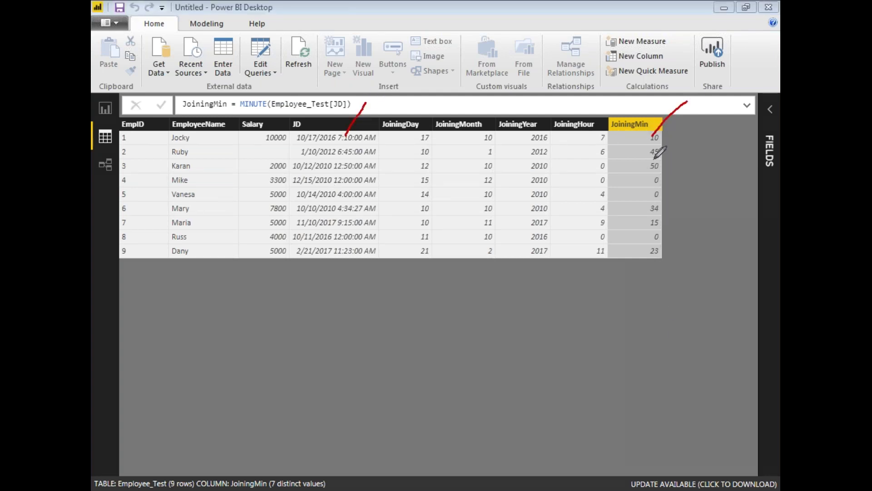
left_click_drag(659, 155, 686, 134)
left_click_drag(341, 145, 360, 146)
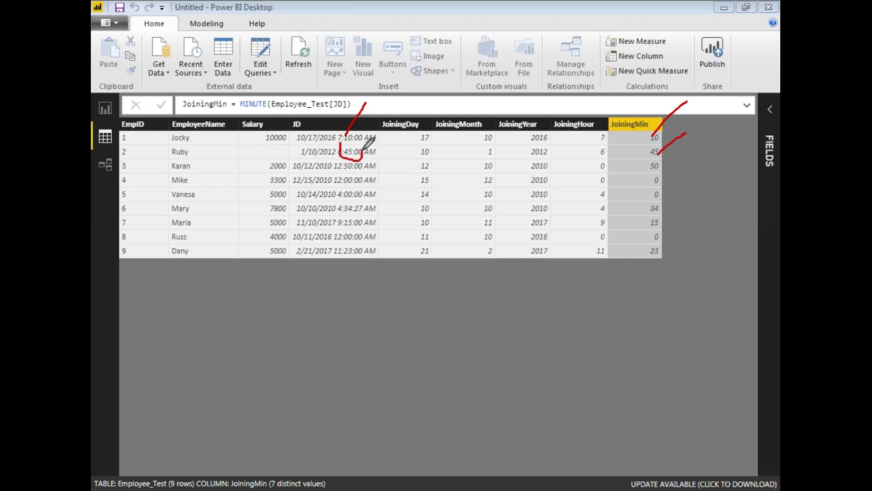
left_click_drag(344, 245, 345, 260)
mouse_move(647, 240)
left_mouse_down()
mouse_move(650, 264)
mouse_move(652, 238)
left_mouse_up()
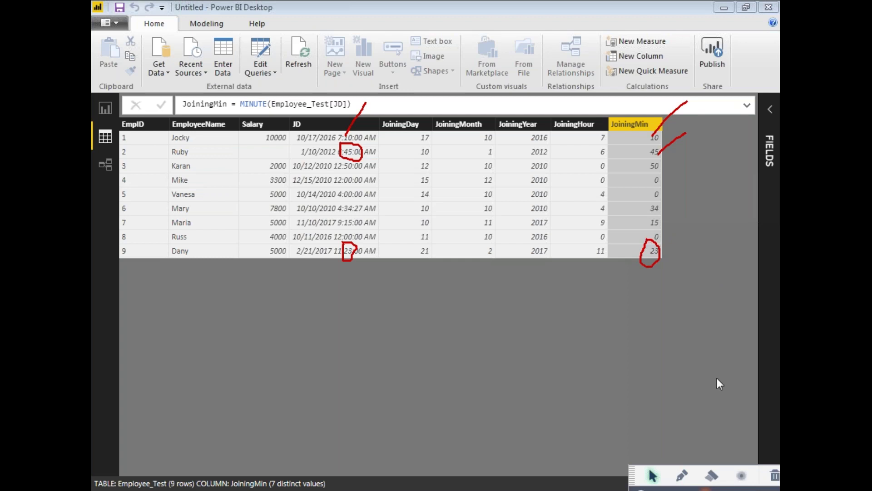
left_click(775, 476)
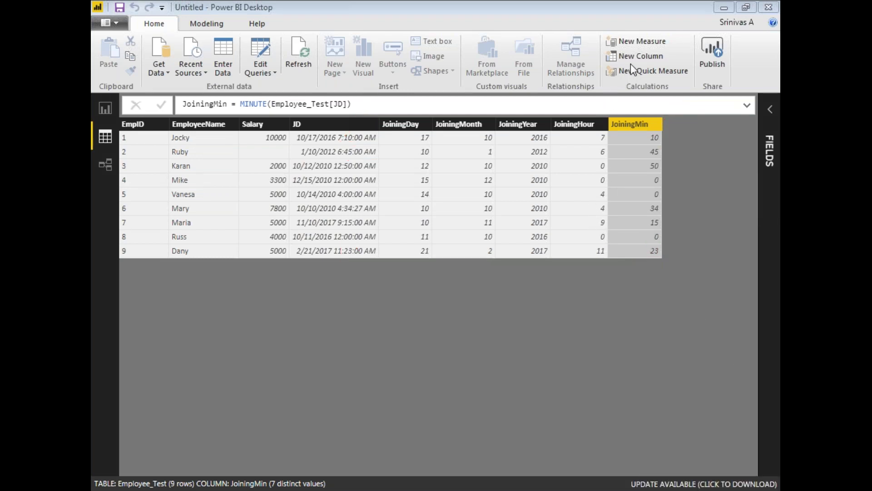
Create the calculated column JoiningSec = SECOND(Employee_Test[JD]) in Employee_Test
left_click(646, 54)
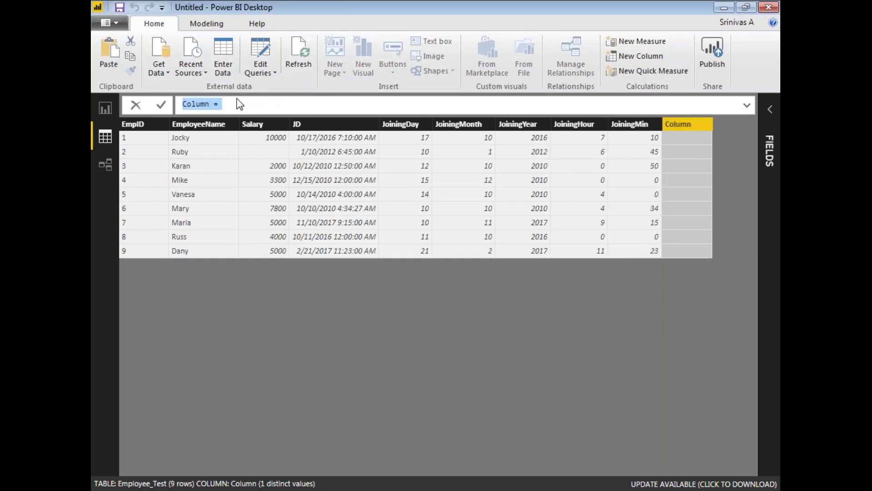
double_click(196, 104)
type("JoiningS")
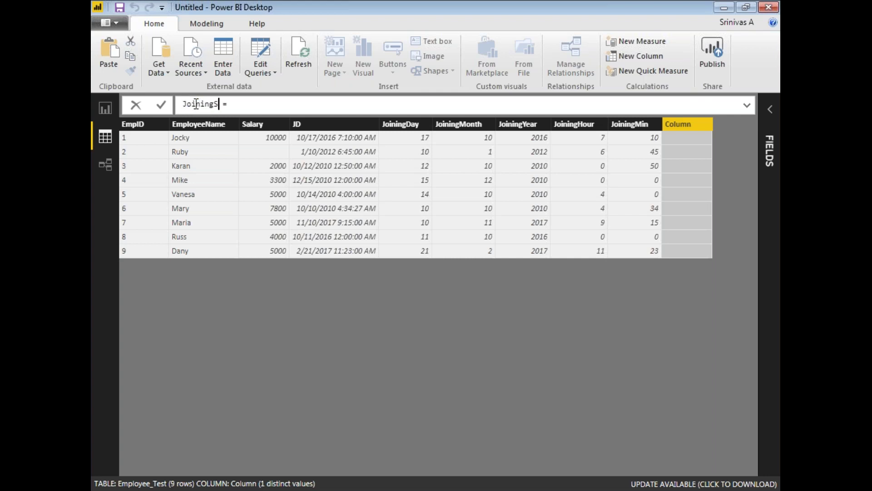
type("ec")
type("seco")
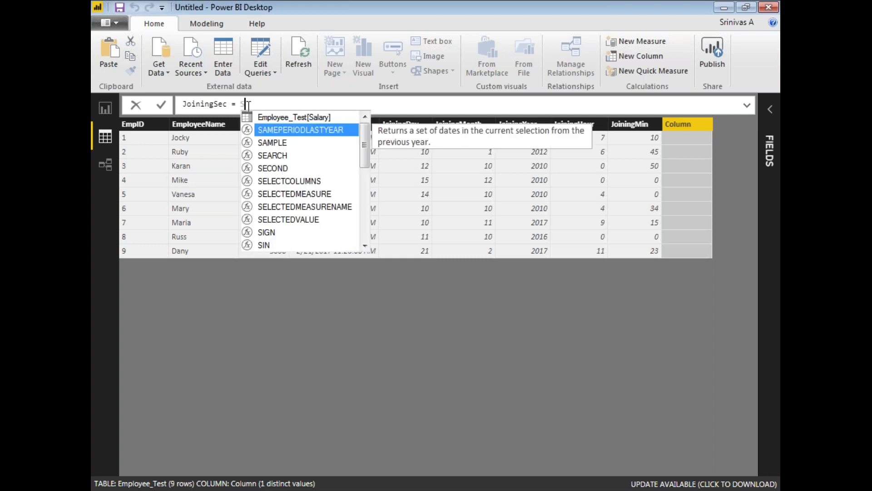
double_click(274, 122)
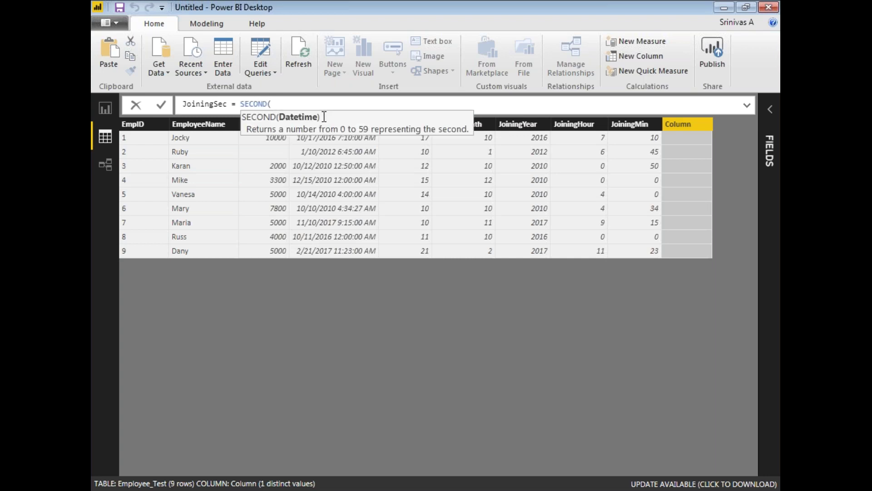
type("Employee_Test[JD")
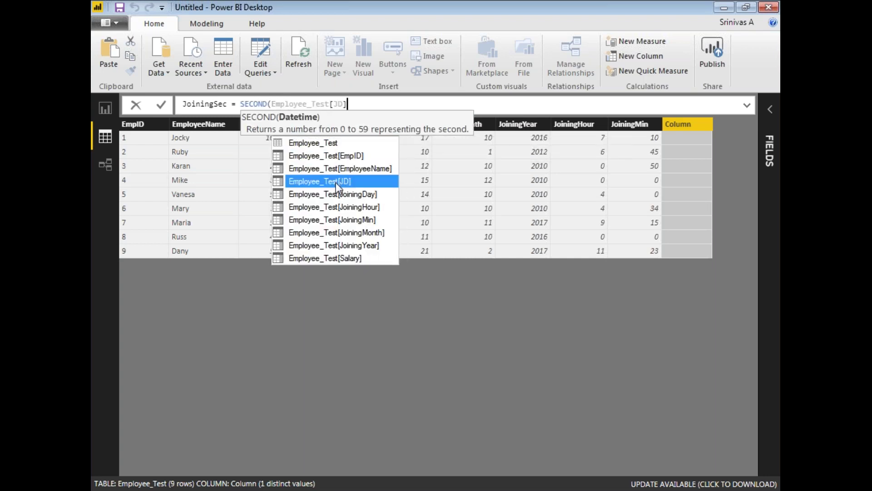
double_click(336, 182)
type(")")
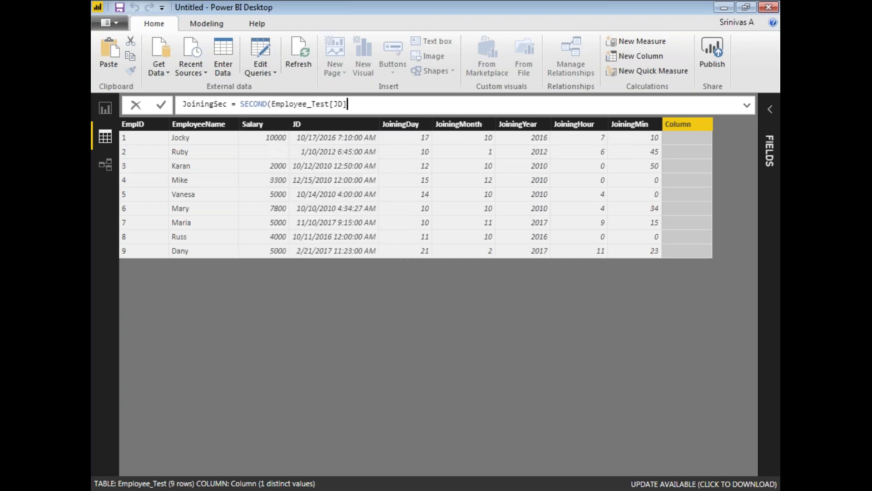
key("Return")
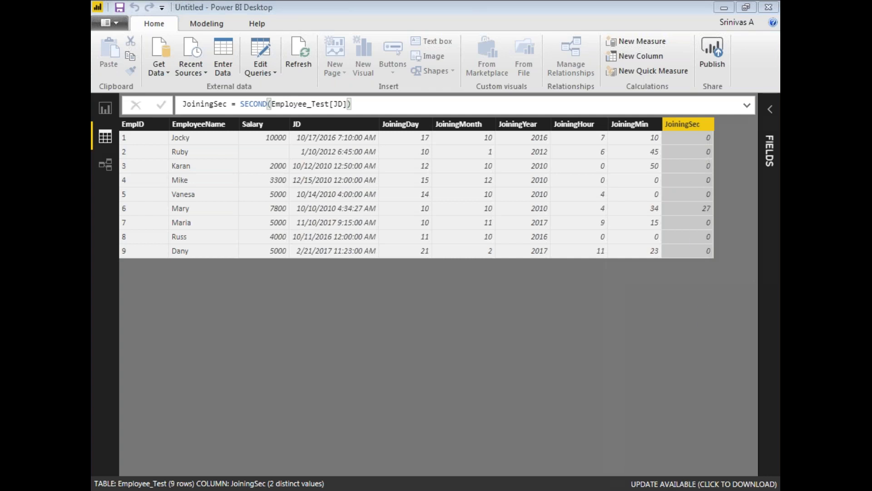
mouse_move(702, 135)
left_mouse_down()
mouse_move(691, 186)
mouse_move(712, 200)
mouse_move(723, 173)
mouse_move(721, 141)
mouse_move(703, 136)
mouse_move(694, 155)
mouse_move(500, 173)
mouse_move(386, 199)
left_mouse_up()
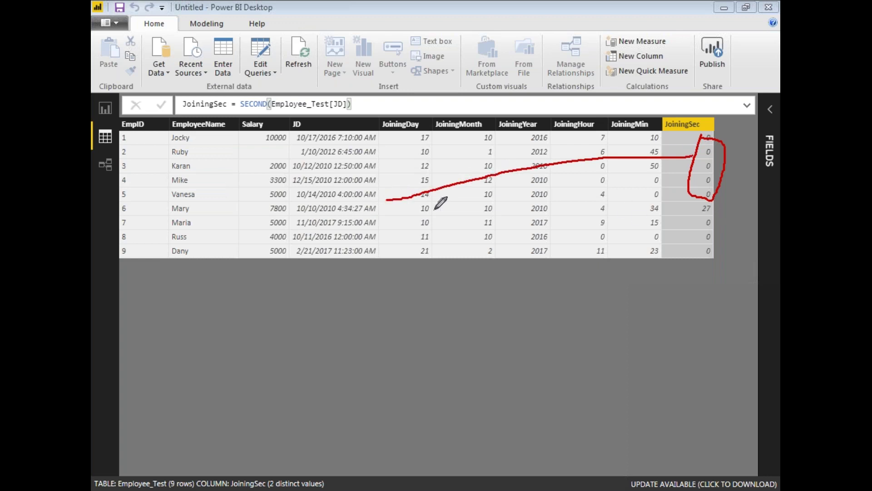
mouse_move(340, 213)
left_mouse_down()
mouse_move(702, 222)
mouse_move(717, 208)
mouse_move(700, 209)
mouse_move(707, 216)
left_mouse_up()
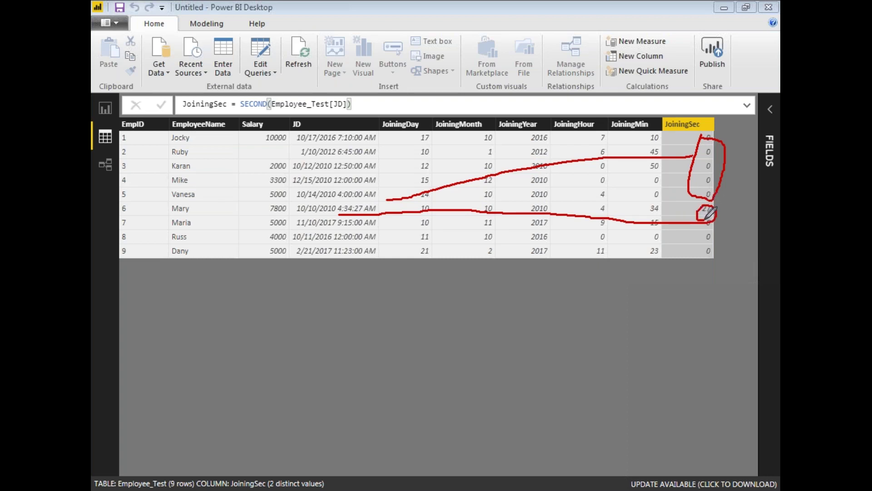